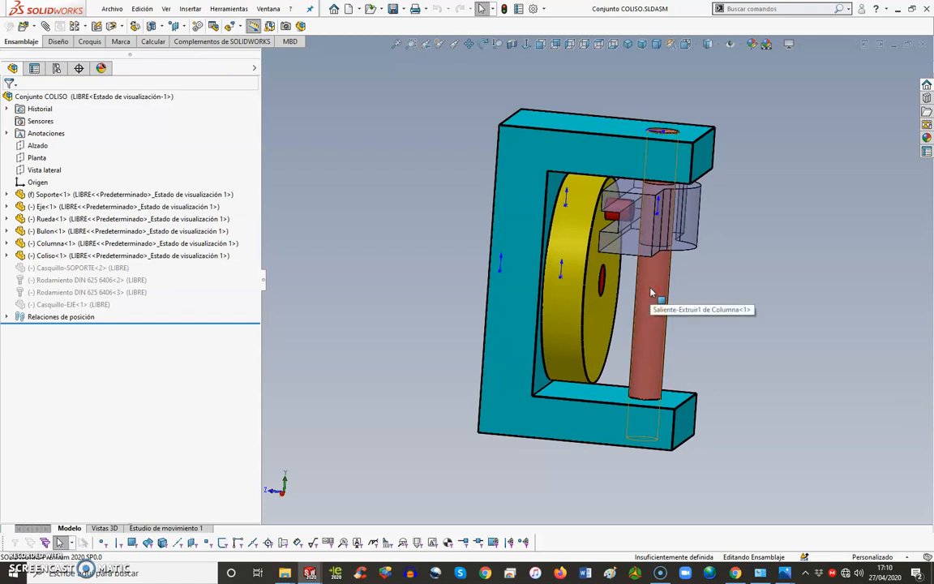
Step: Turn the yellow wheel to try out the mechanism's motion, and undo the rotation
middle_click_drag(651, 294, 402, 265)
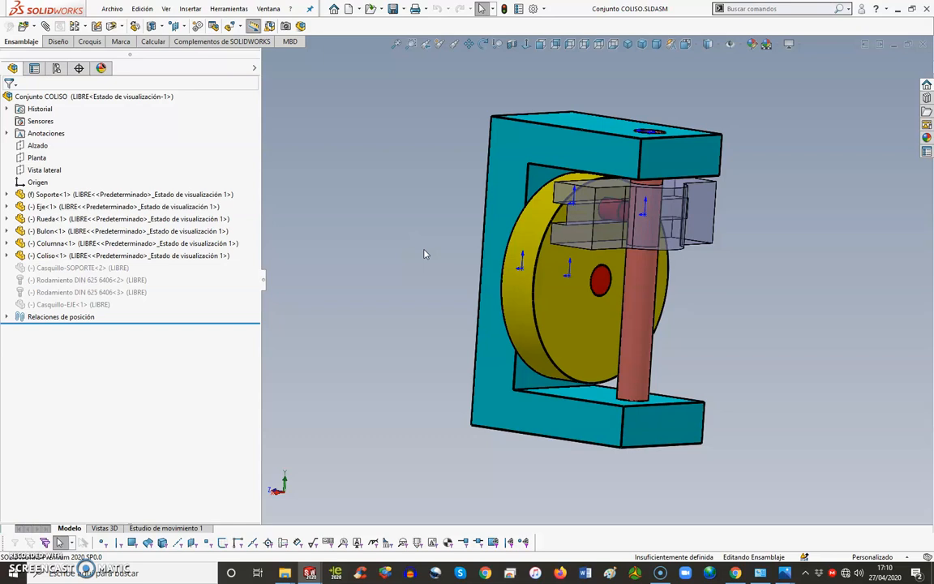
left_click(548, 214)
left_click_drag(548, 214, 507, 292)
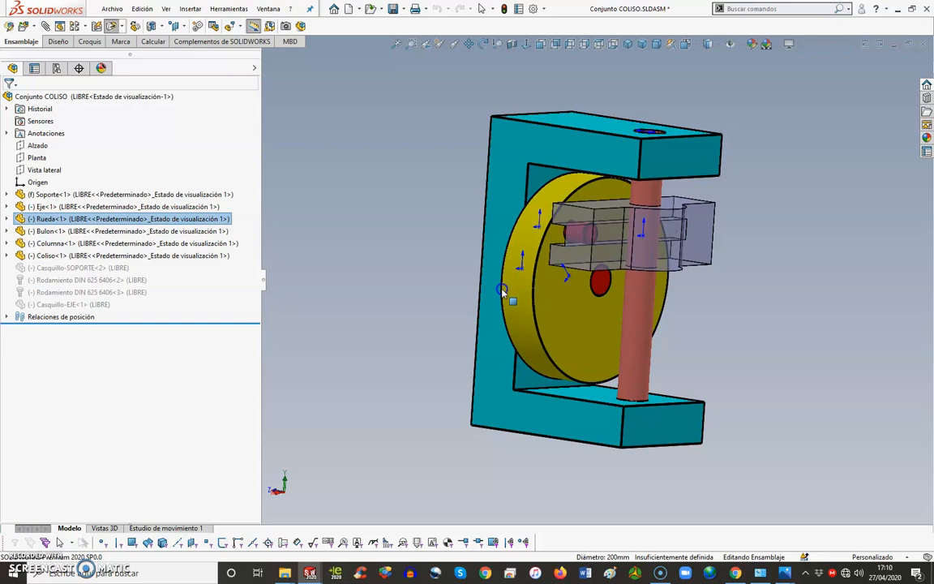
left_click(438, 10)
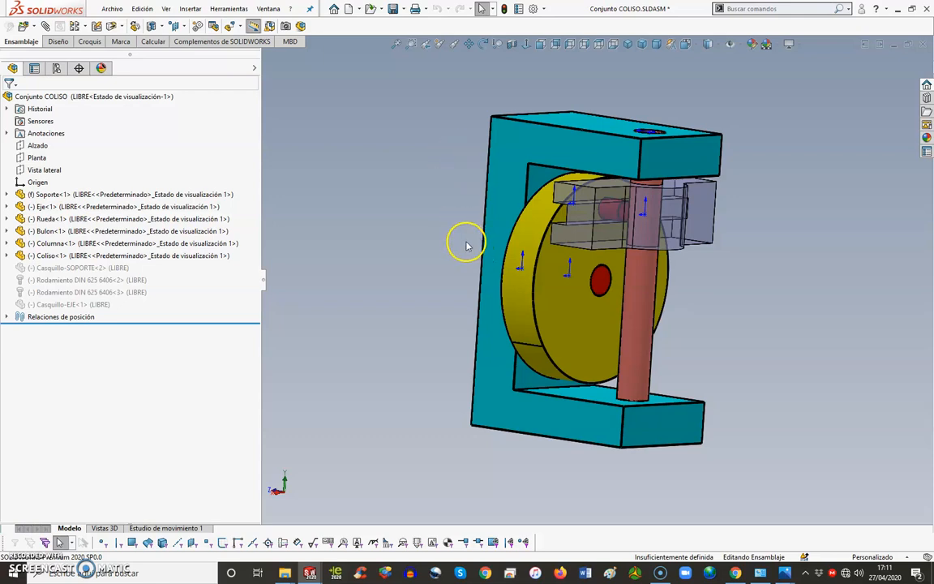
Step: Apply a section view through the assembly's vertical mid-plane, cutting the support, wheel, shaft and column lengthwise
middle_click_drag(462, 231, 532, 235)
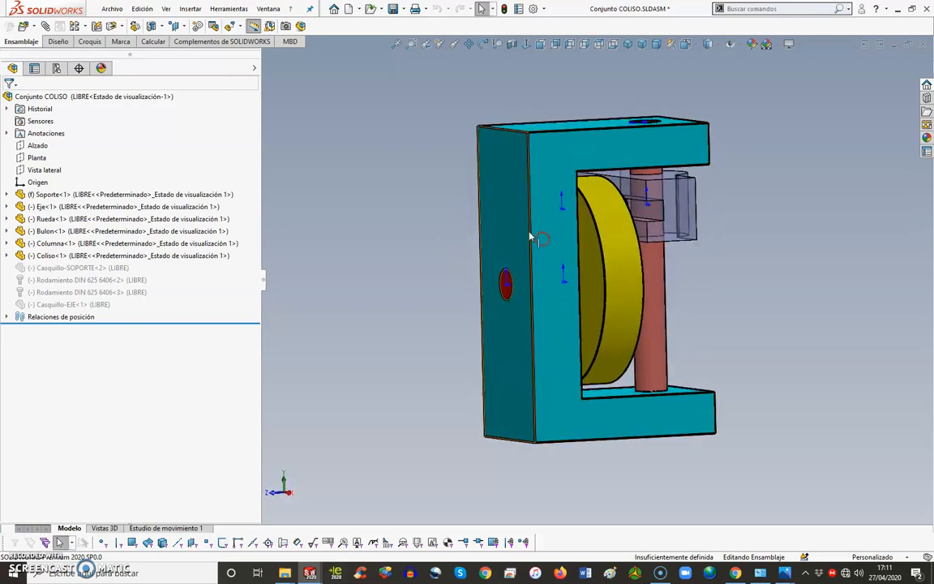
left_click(513, 45)
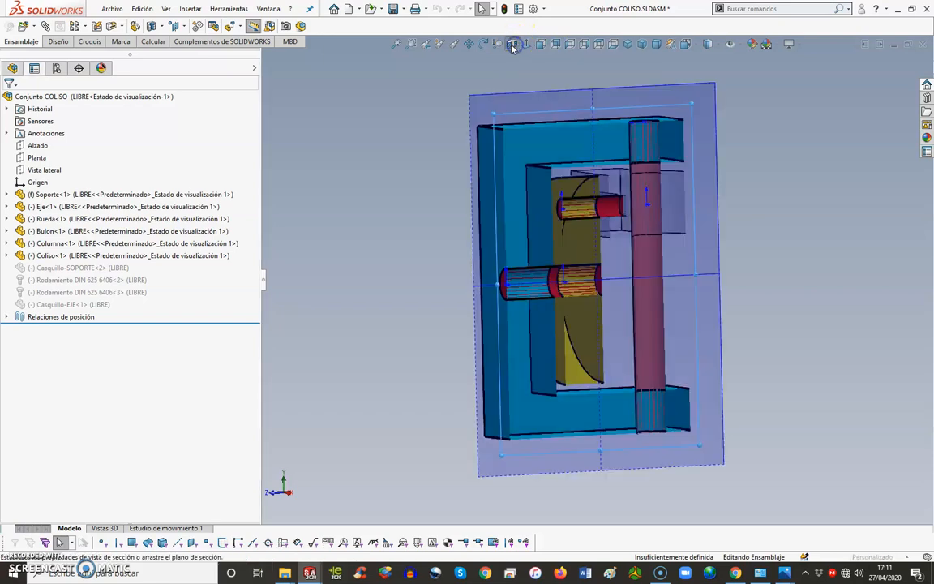
left_click(21, 99)
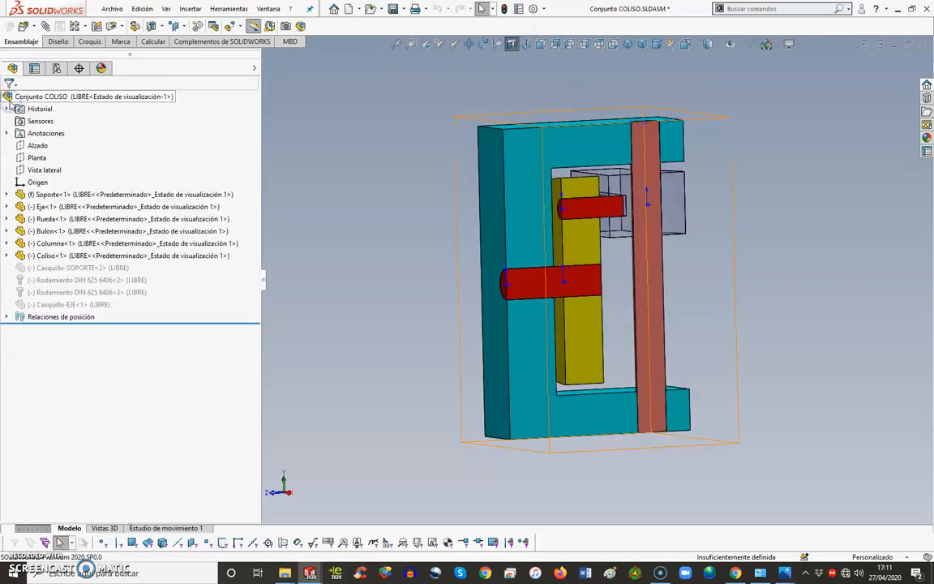
Step: Turn the sectioned wheel around its shaft to try the motion, and undo the rotation
middle_click_drag(512, 313, 469, 307)
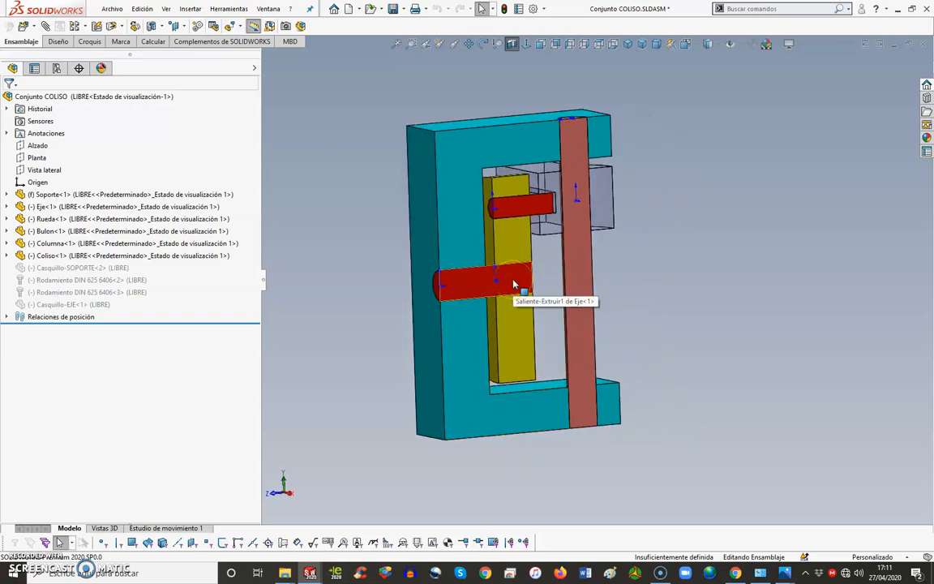
left_click(518, 291)
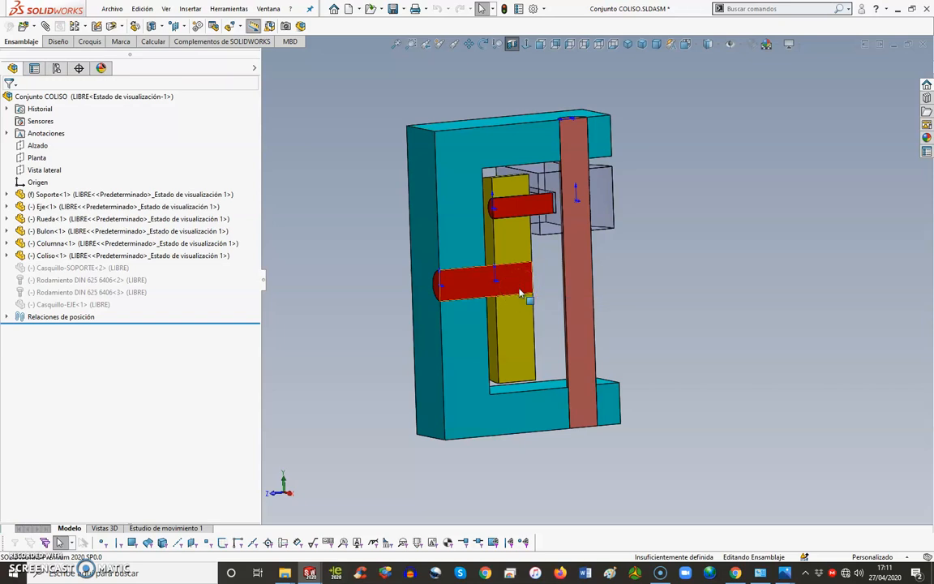
left_click_drag(520, 293, 663, 247)
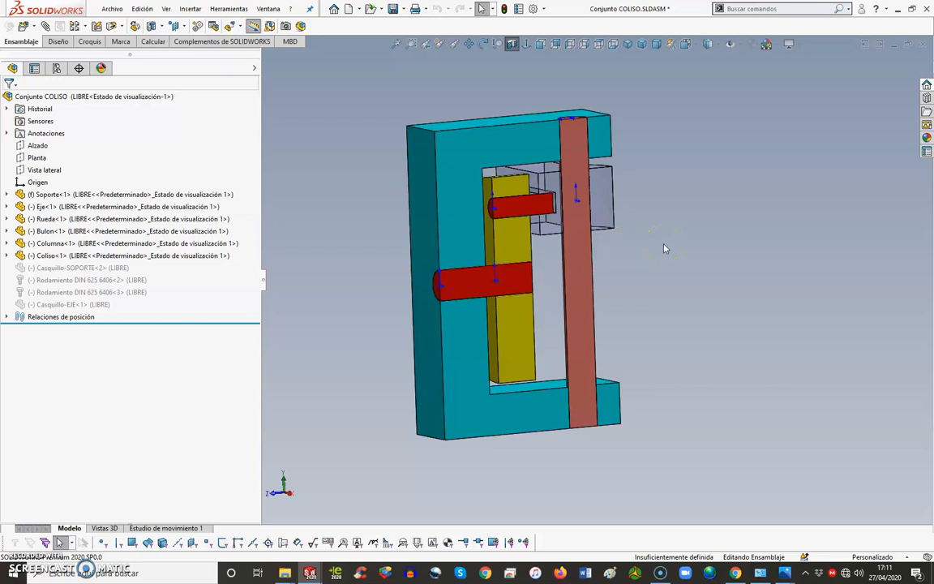
left_click(635, 256)
middle_click_drag(594, 271, 617, 285, "ctrl")
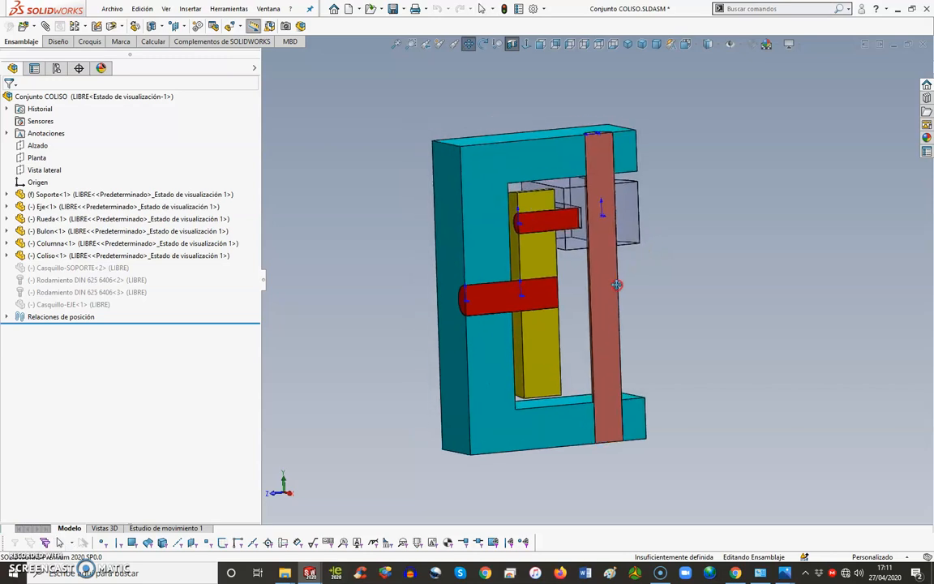
scroll(617, 284, "down", 3)
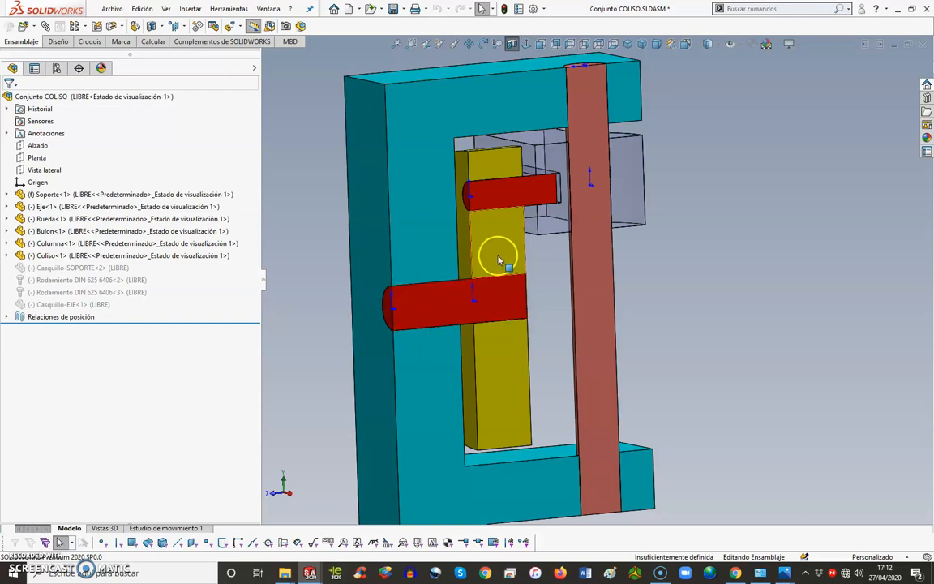
left_click_drag(474, 227, 461, 84)
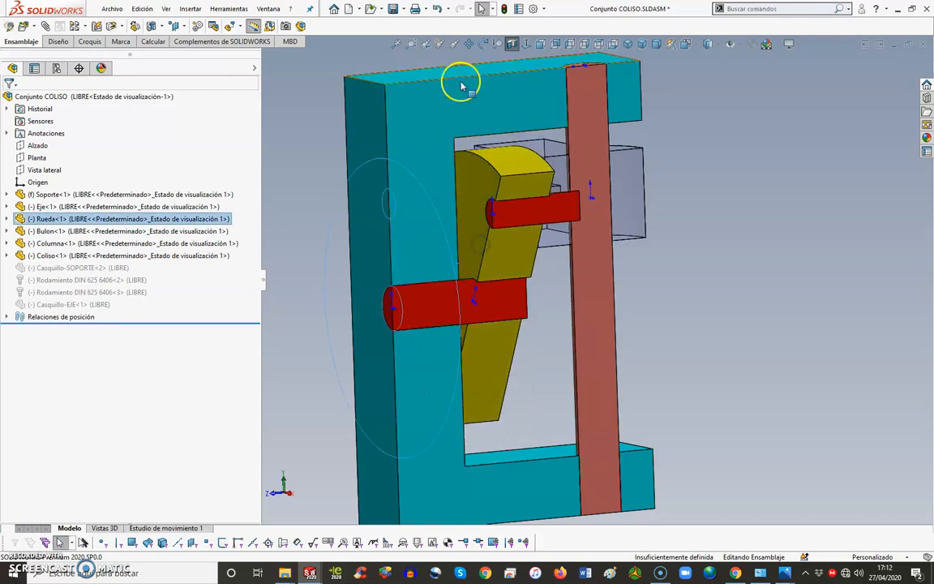
left_click(436, 8)
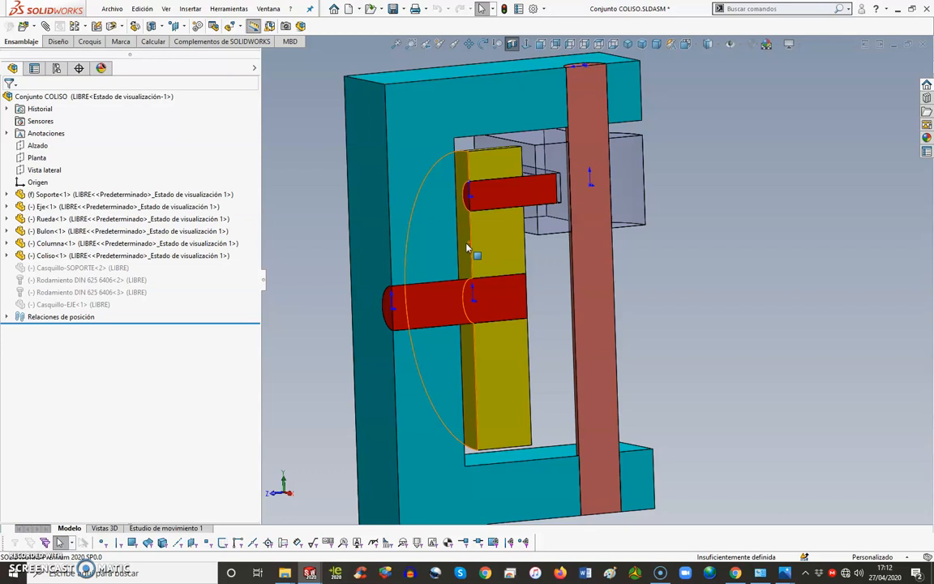
Step: Examine in the section where the central shaft fits into the wheel and into the support
left_click(504, 254)
mouse_move(511, 266)
left_mouse_down()
mouse_move(510, 253)
mouse_move(476, 270)
mouse_move(468, 256)
mouse_move(518, 251)
mouse_move(499, 296)
left_mouse_up()
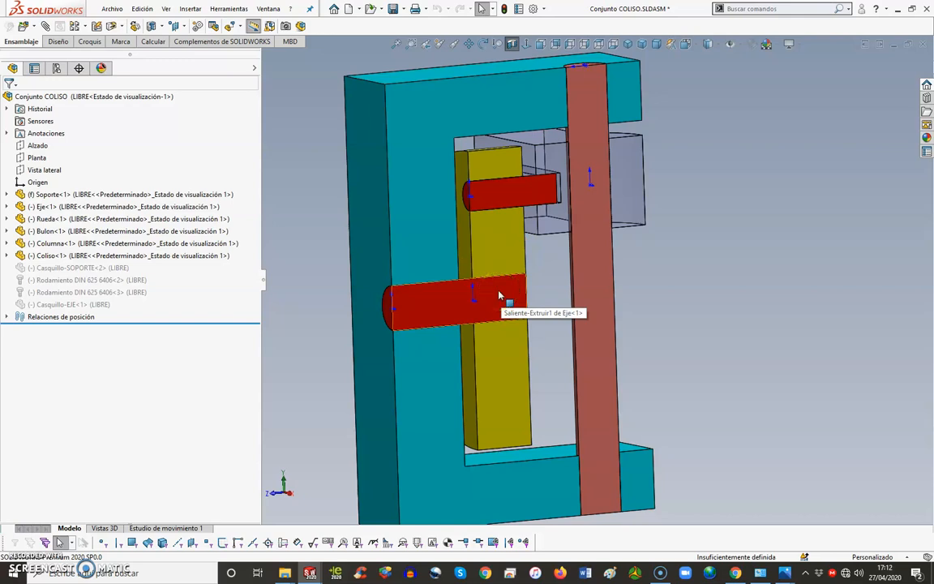
left_click_drag(492, 288, 501, 255)
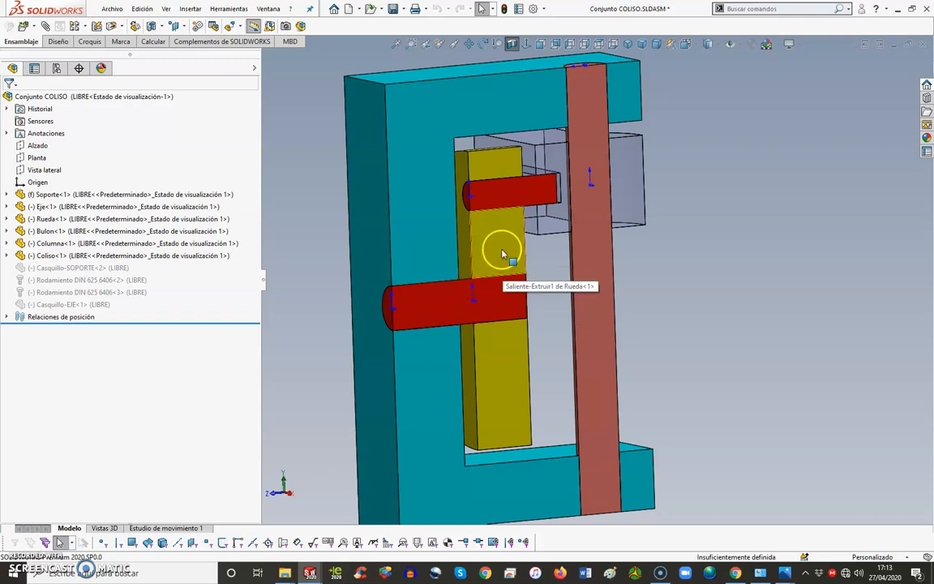
right_click(485, 281)
left_click(486, 280)
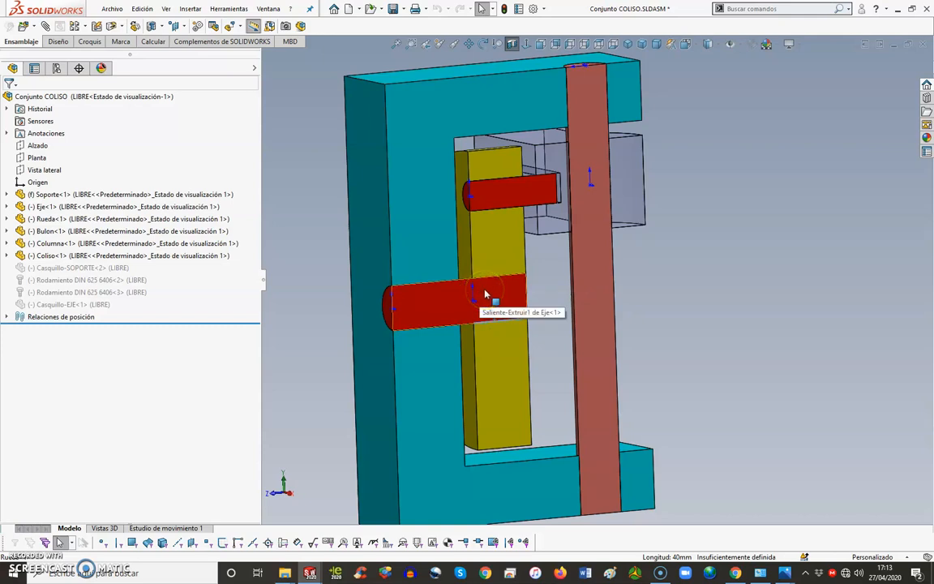
left_click(436, 306)
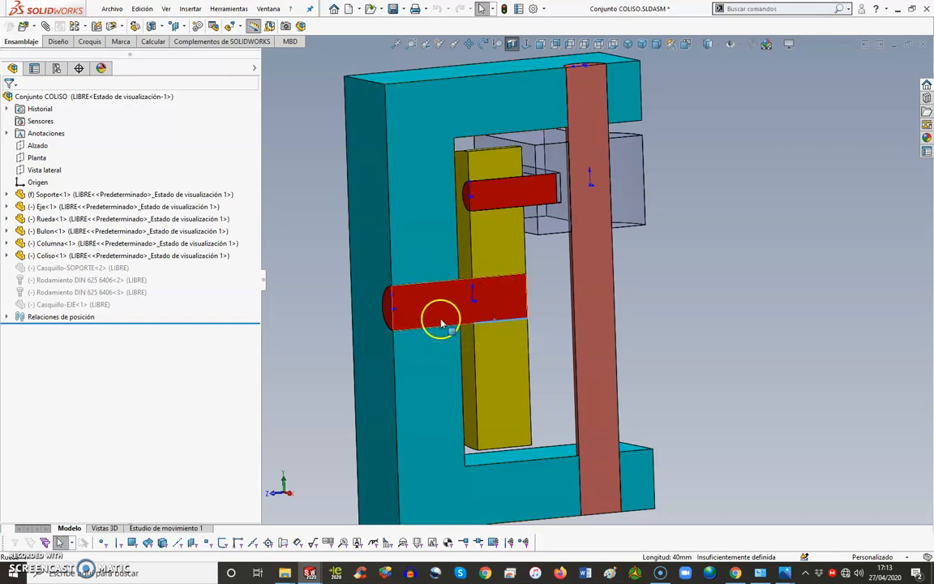
left_click(415, 262)
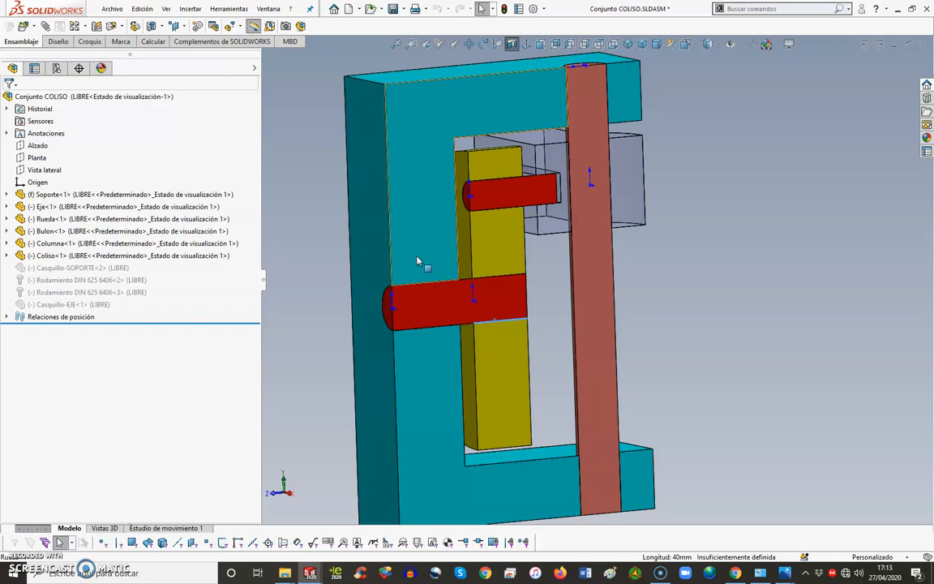
left_click(424, 272)
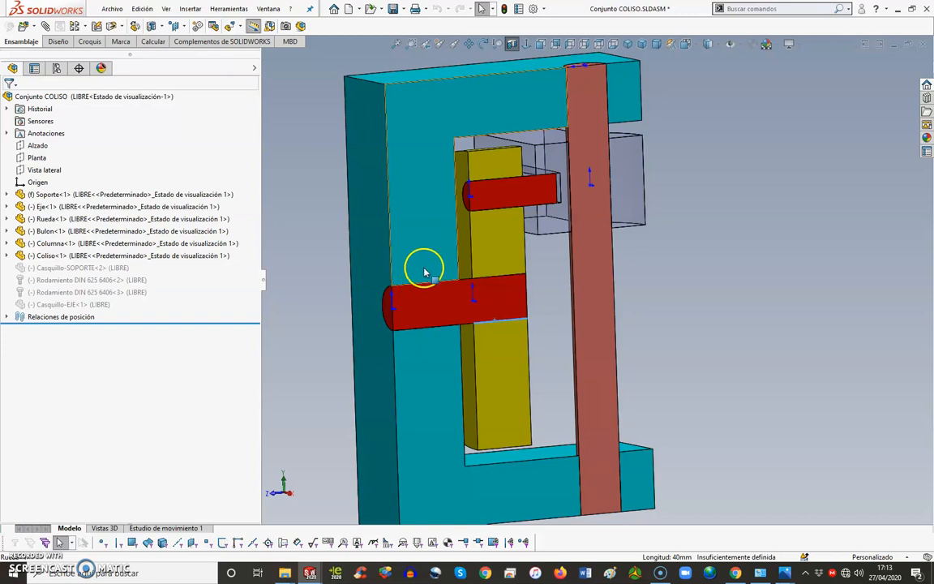
left_click(430, 311)
middle_click_drag(434, 310, 436, 304)
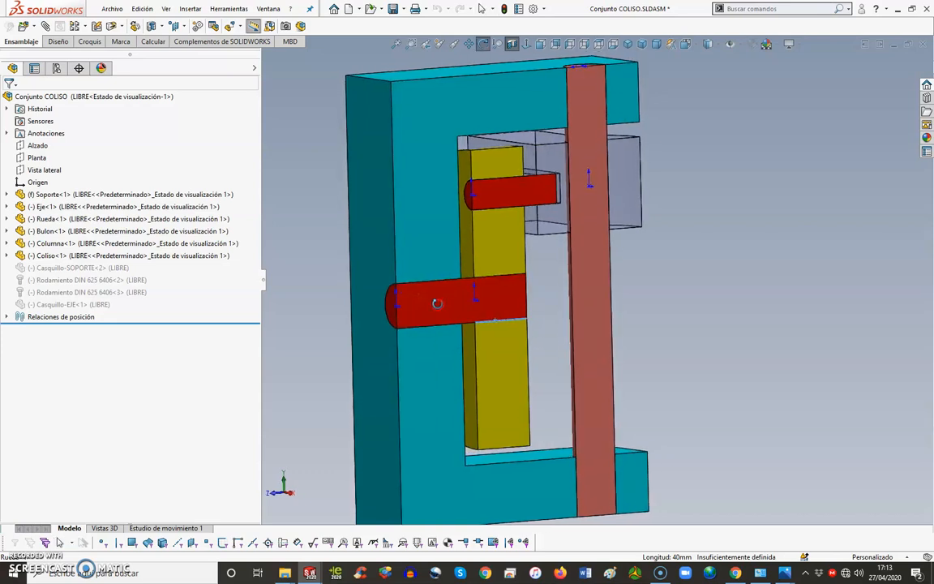
left_click_drag(427, 312, 422, 285)
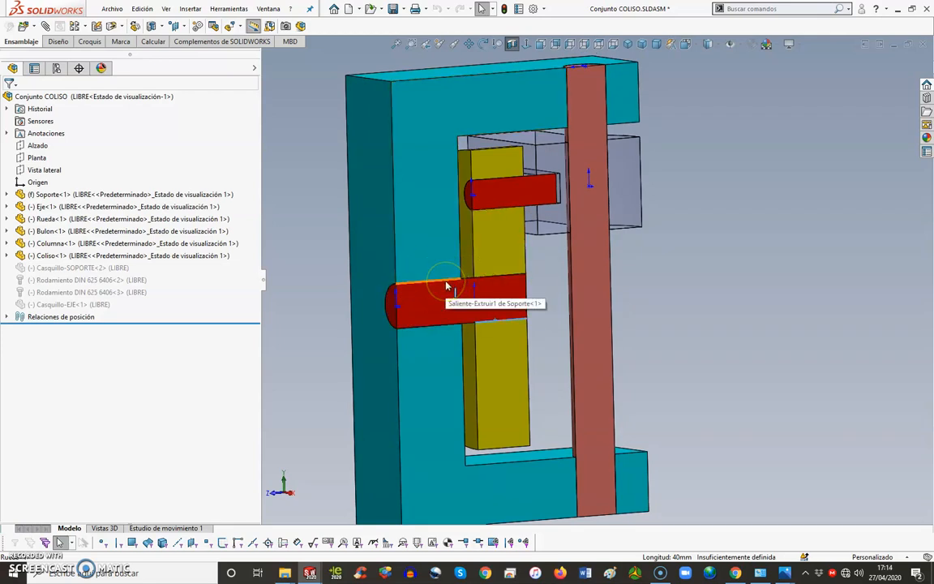
left_click(484, 279)
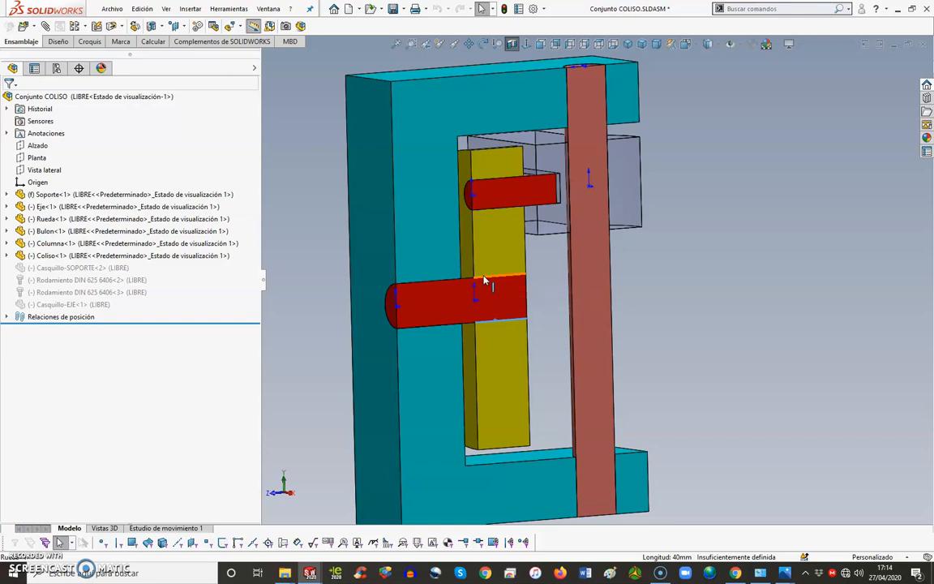
left_click_drag(484, 281, 423, 286)
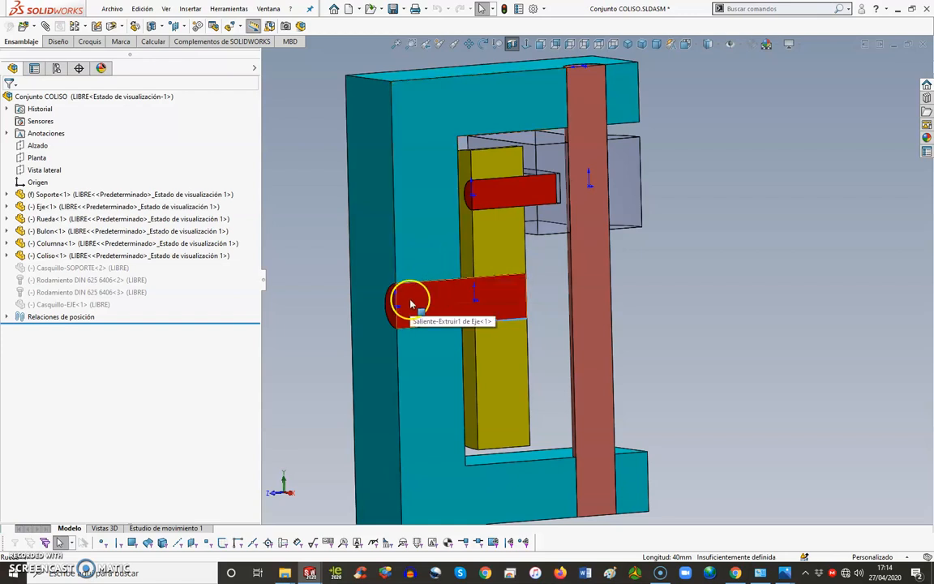
Step: Select in turn the support's outer face, the shaft's end face and the wheel's face to identify the parts, and clear the selection
left_click(376, 250)
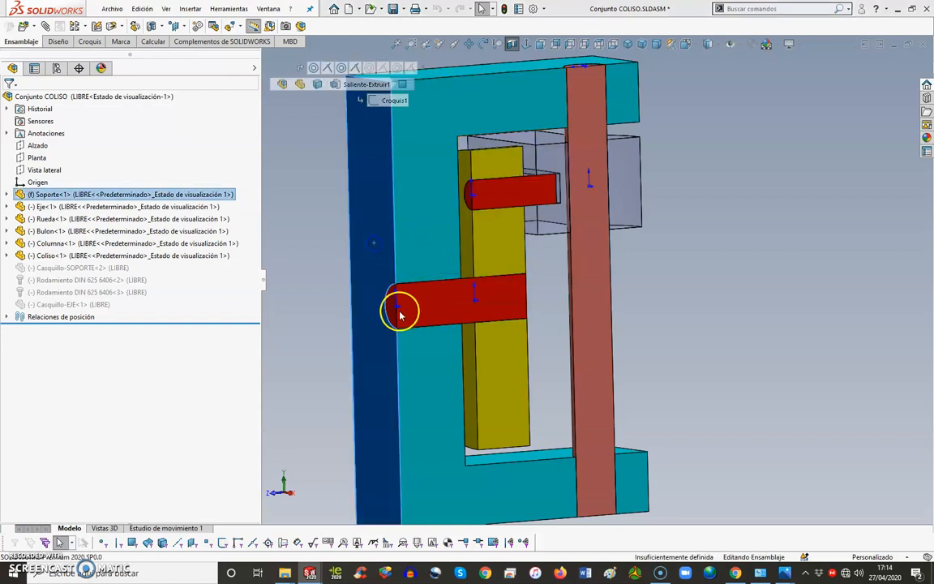
left_click(395, 306)
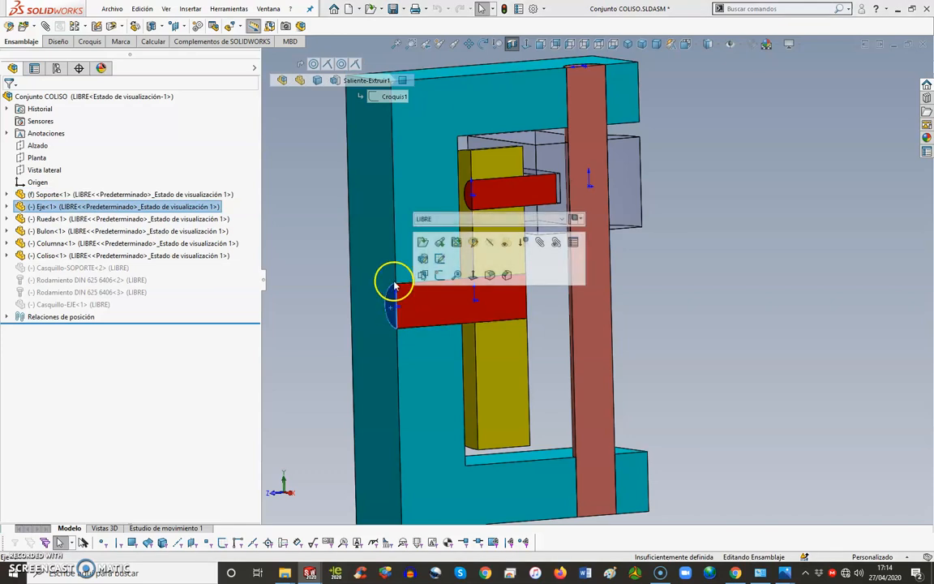
left_click(320, 291)
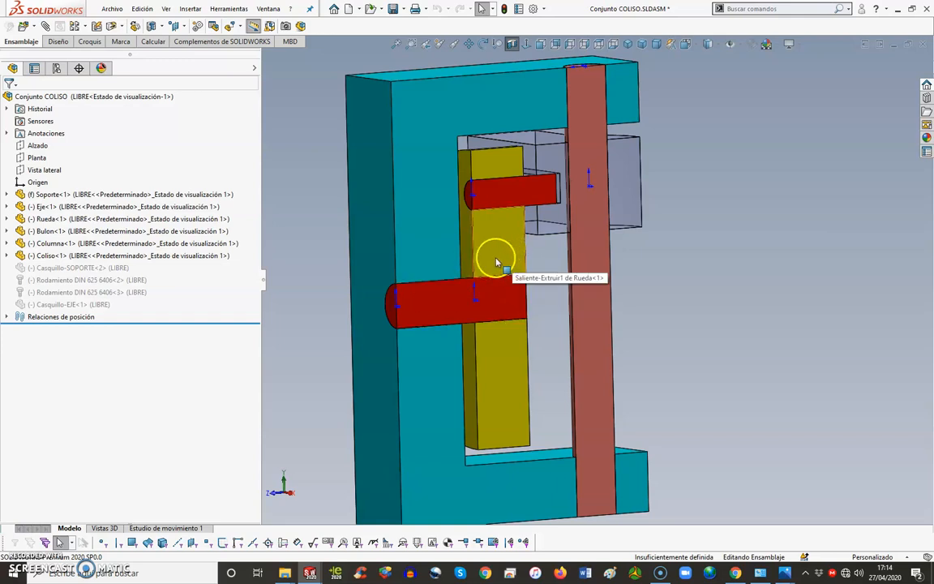
left_click(466, 256)
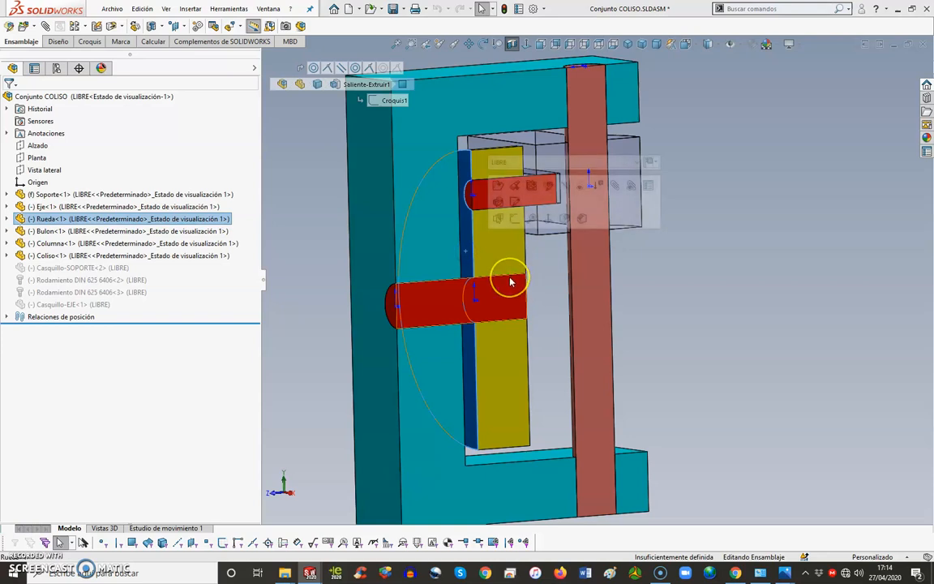
left_click(538, 277)
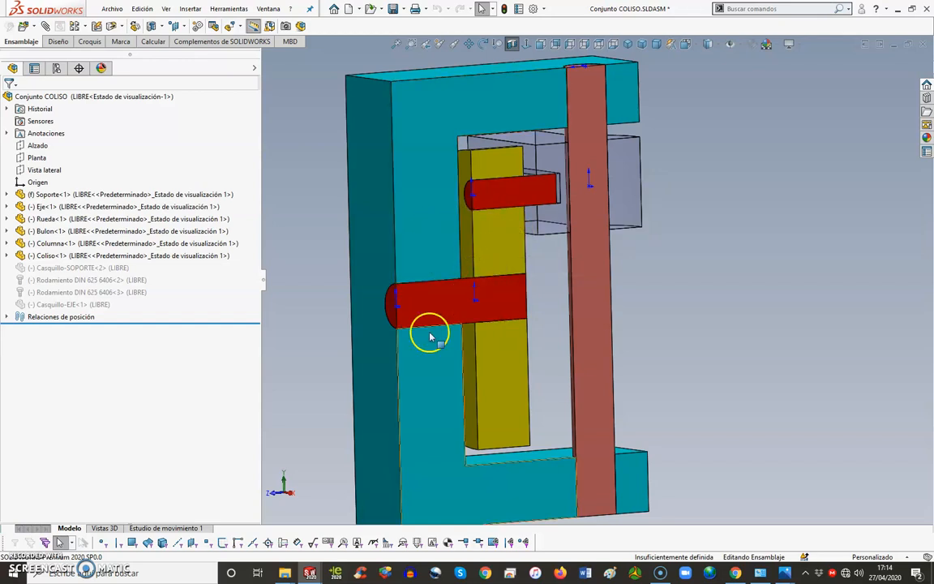
Step: Activate the assembly configuration CASQUILLO-SOPORTE and inspect the bushing between the support and the shaft
left_click(56, 69)
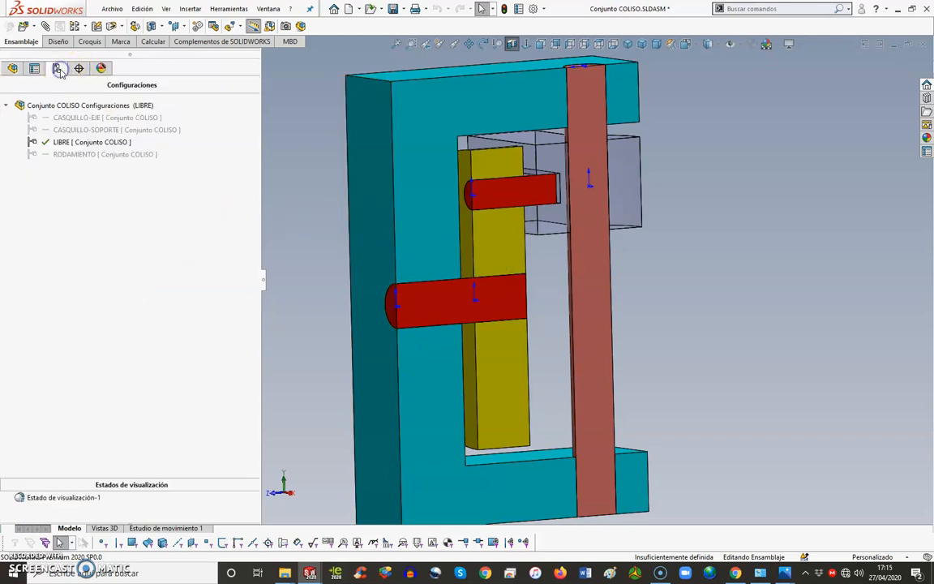
left_click(64, 127)
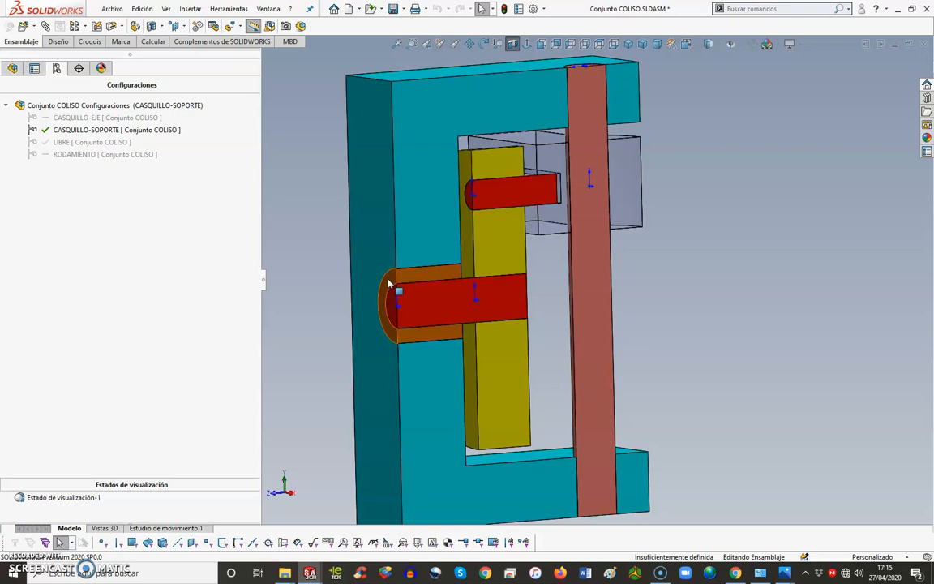
left_click_drag(388, 284, 387, 318)
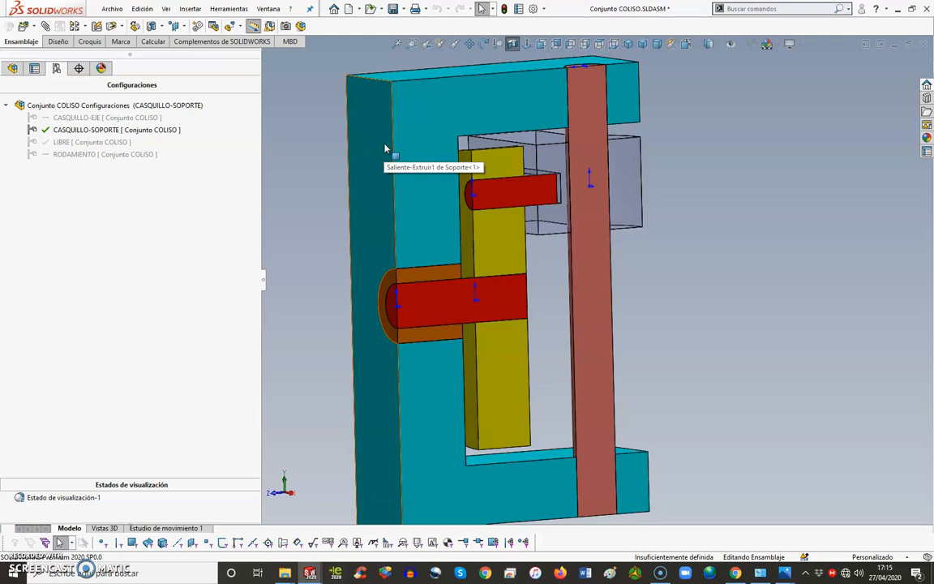
left_click_drag(386, 148, 411, 289)
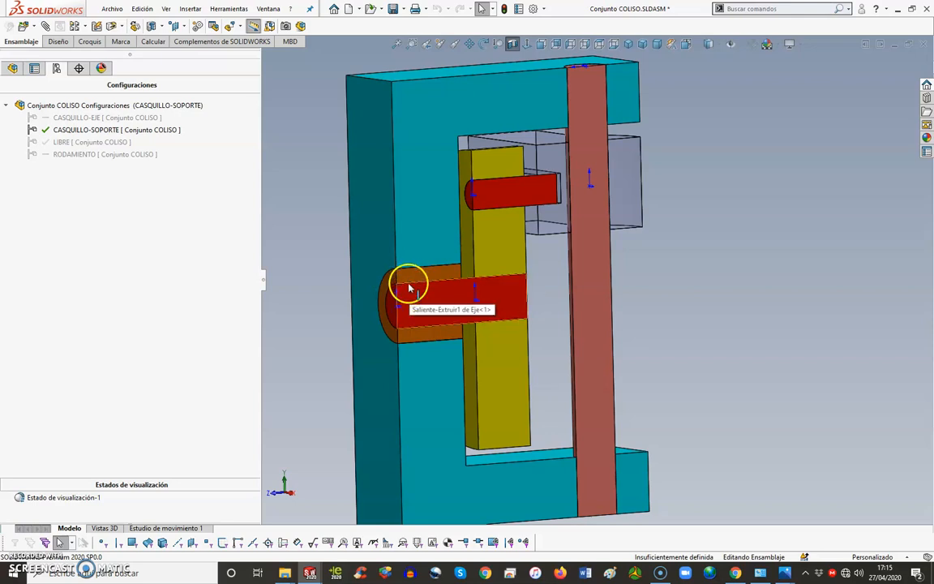
left_click(410, 281)
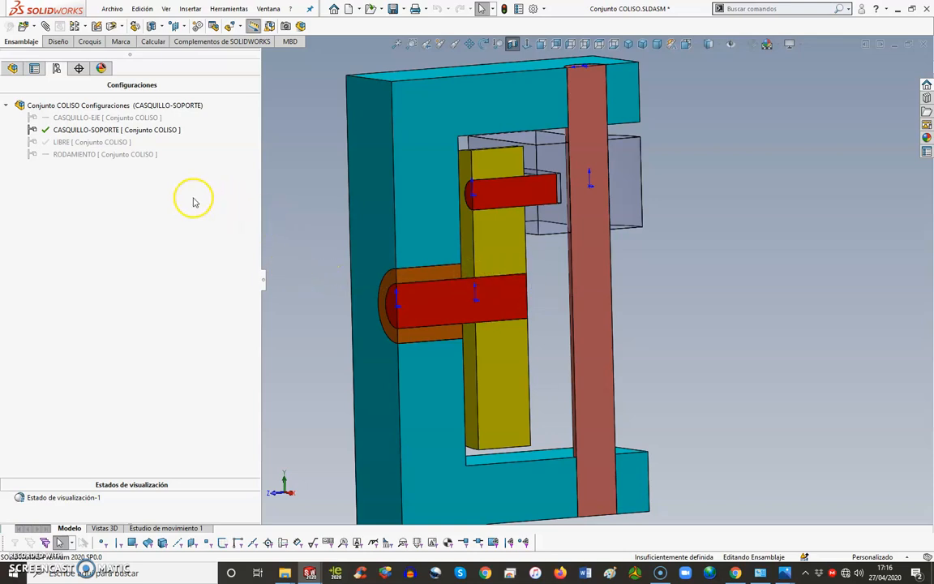
Step: Activate the assembly configuration CASQUILLO-EJE and select the edge between the bushing and the wheel
double_click(96, 119)
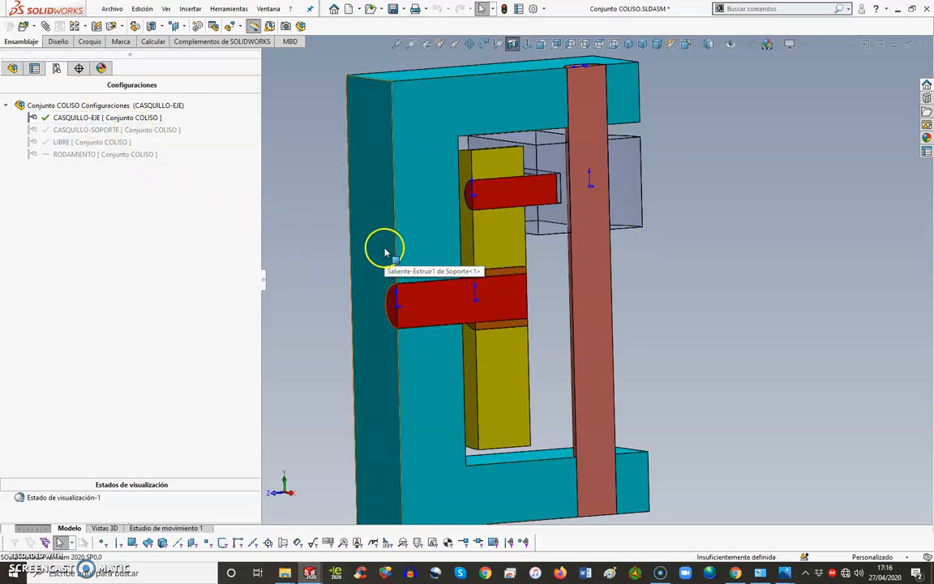
left_click(489, 269)
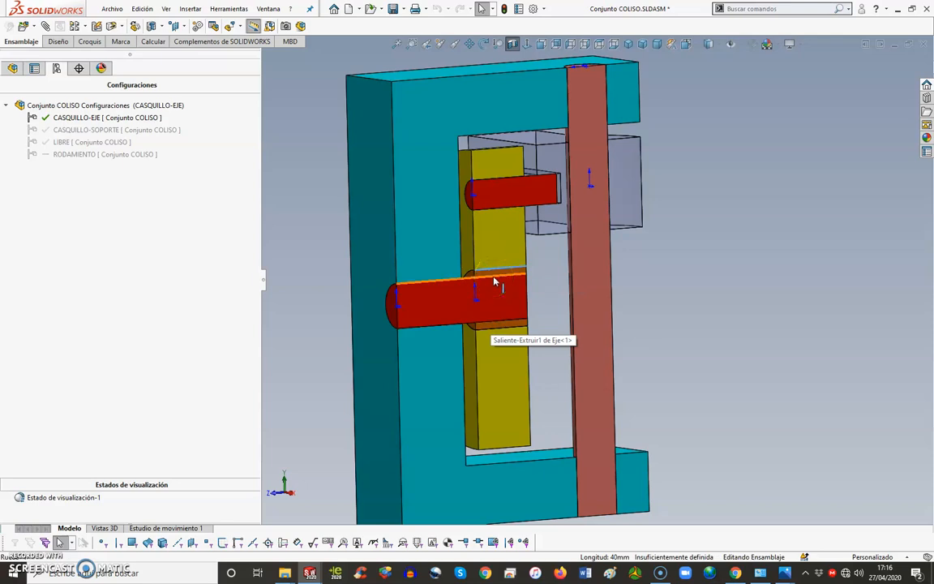
Step: Examine in the section how the central shaft fits inside the bushing in the wheel
left_click(494, 282)
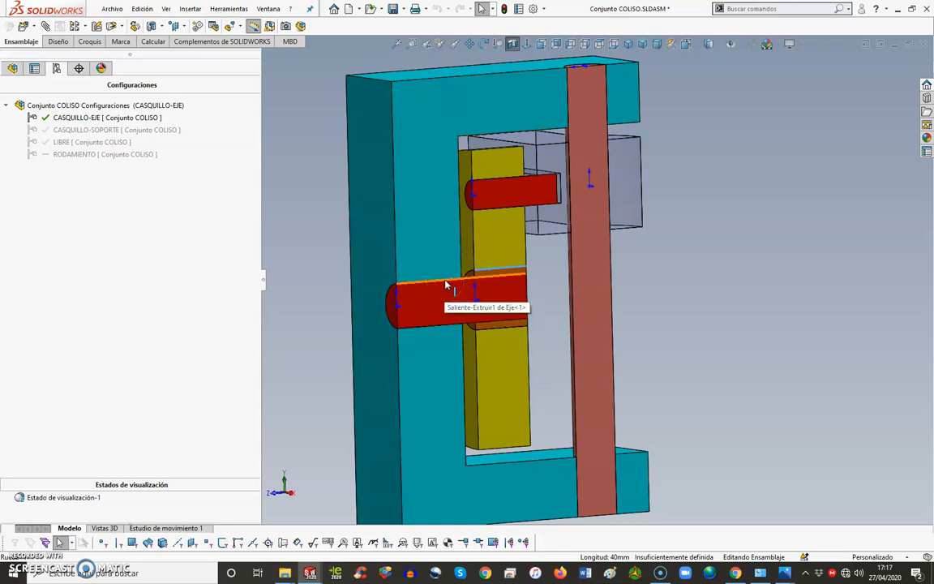
left_click(501, 295)
left_click(493, 300)
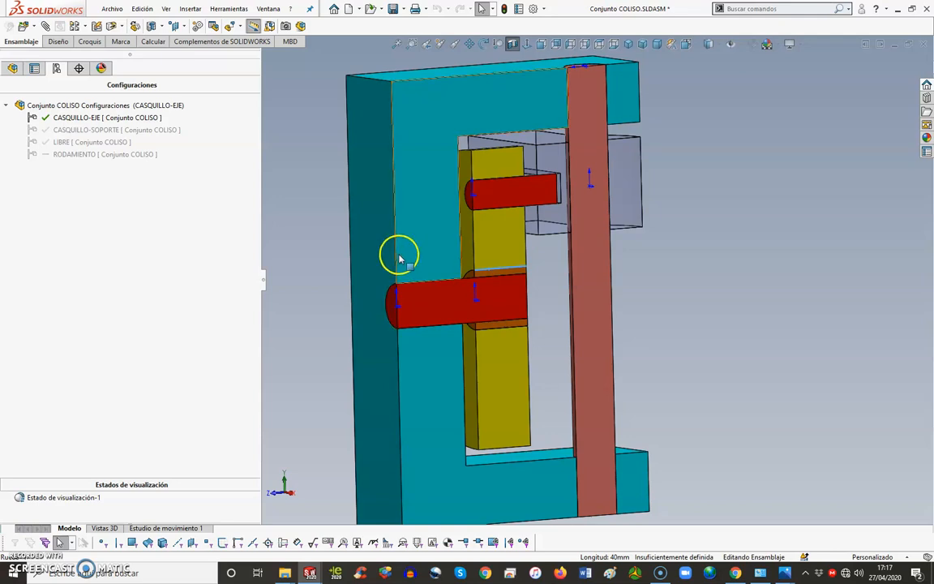
Step: Activate the assembly configuration RODAMIENTO and select the bearing's inner and outer race faces in turn, clearing the selection
left_click(116, 155)
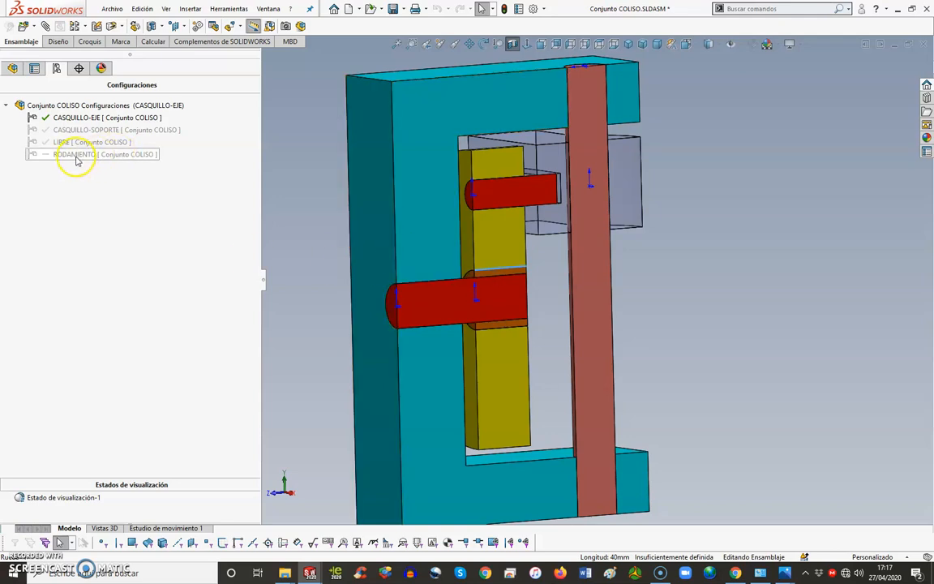
double_click(78, 156)
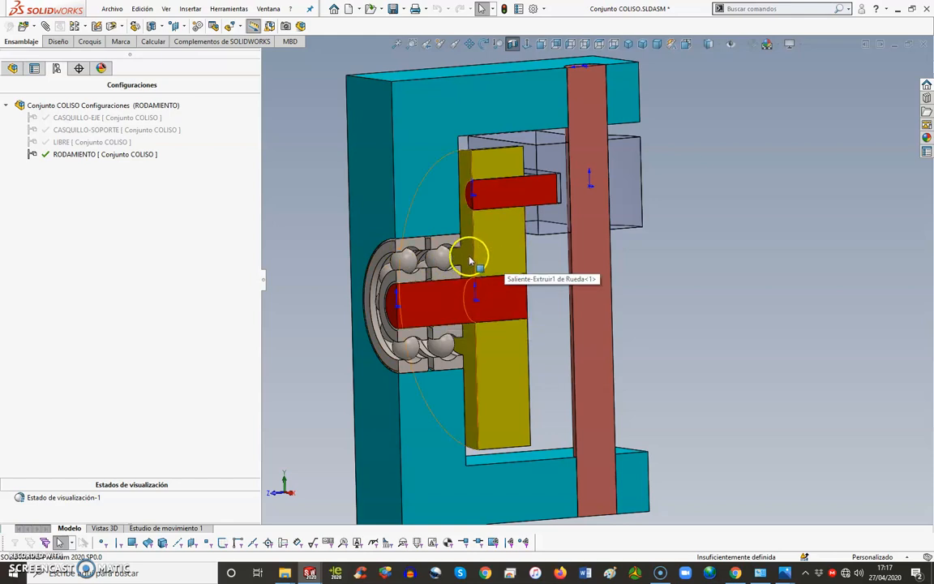
left_click(486, 279)
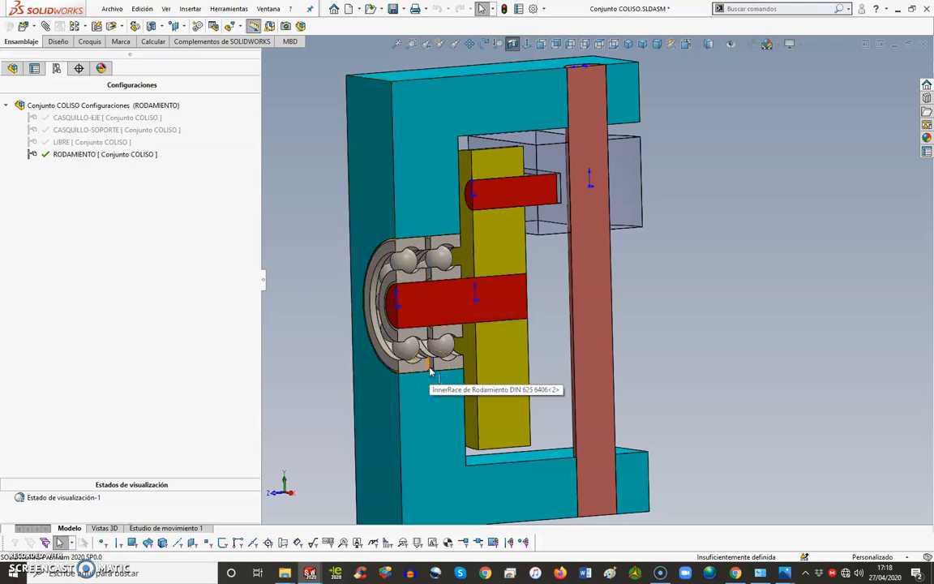
left_click(394, 277)
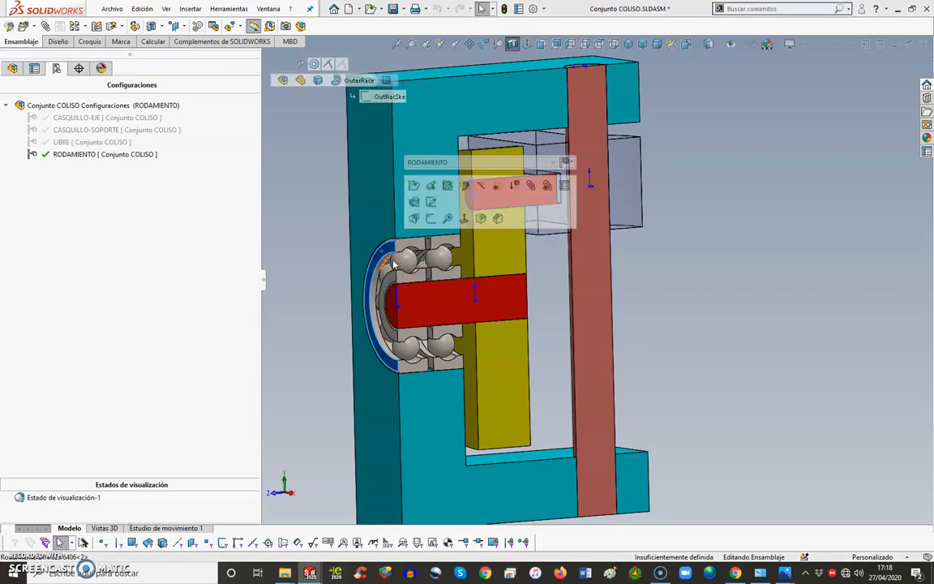
left_click(664, 277)
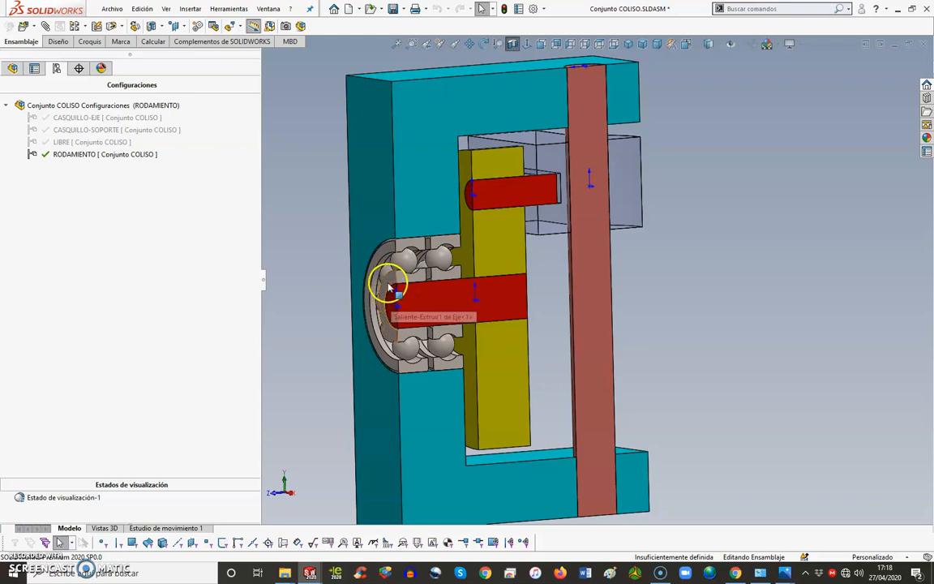
Step: Select in turn the shaft's end face, the bearing's inner race and the circular edge of the support's bearing hole
left_click(393, 299)
left_click(393, 299)
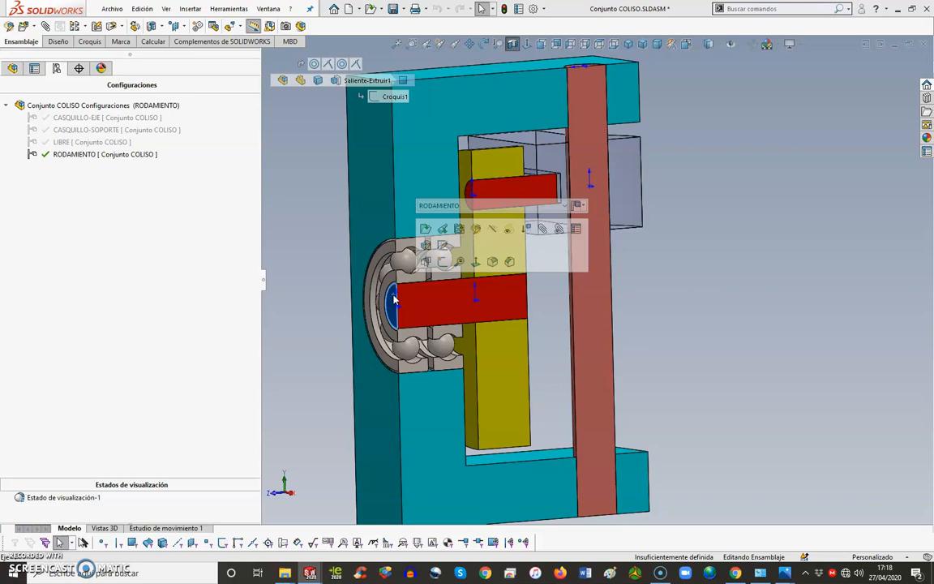
left_click(403, 289)
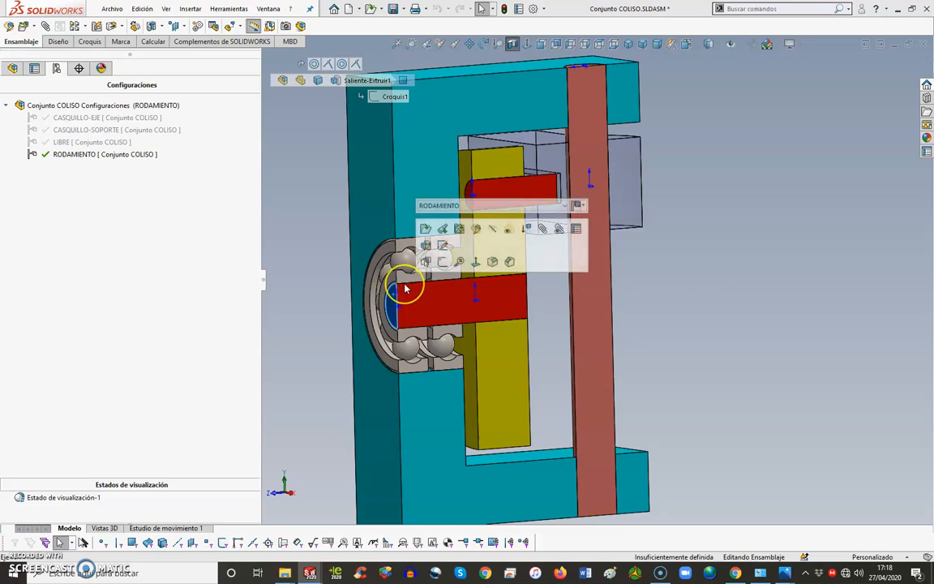
left_click(395, 287)
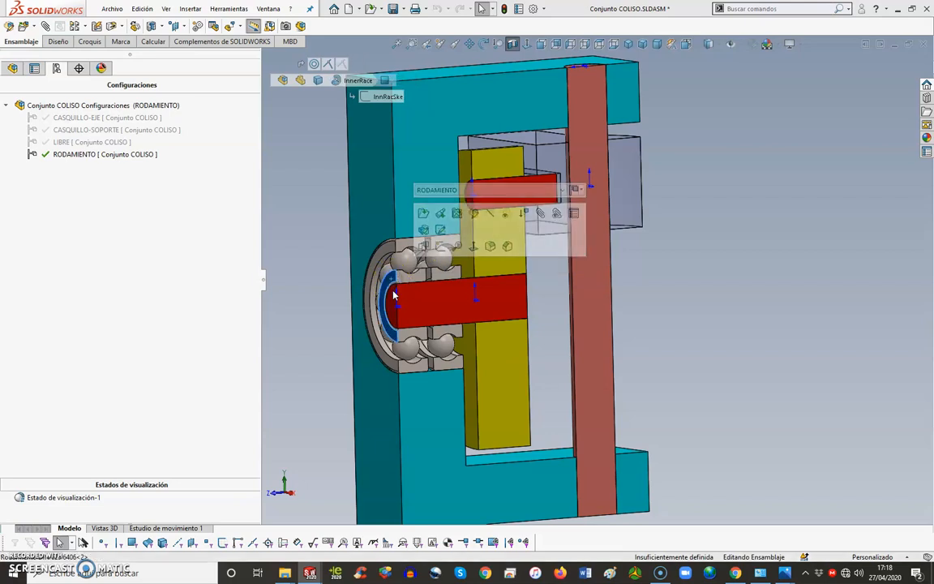
left_click(386, 256)
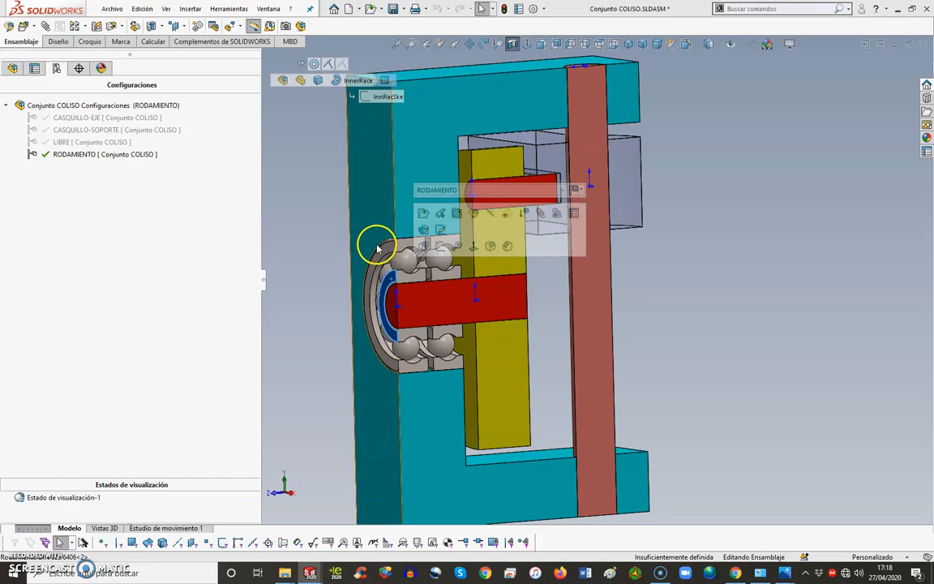
left_click(378, 250)
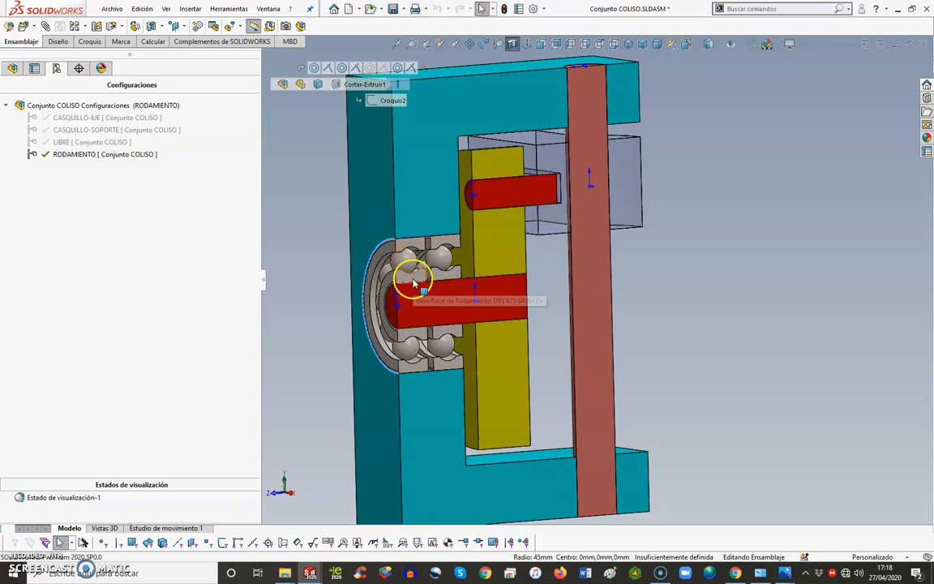
Step: Examine in the section how the shaft runs from the support's bearings into the wheel
left_click(389, 218)
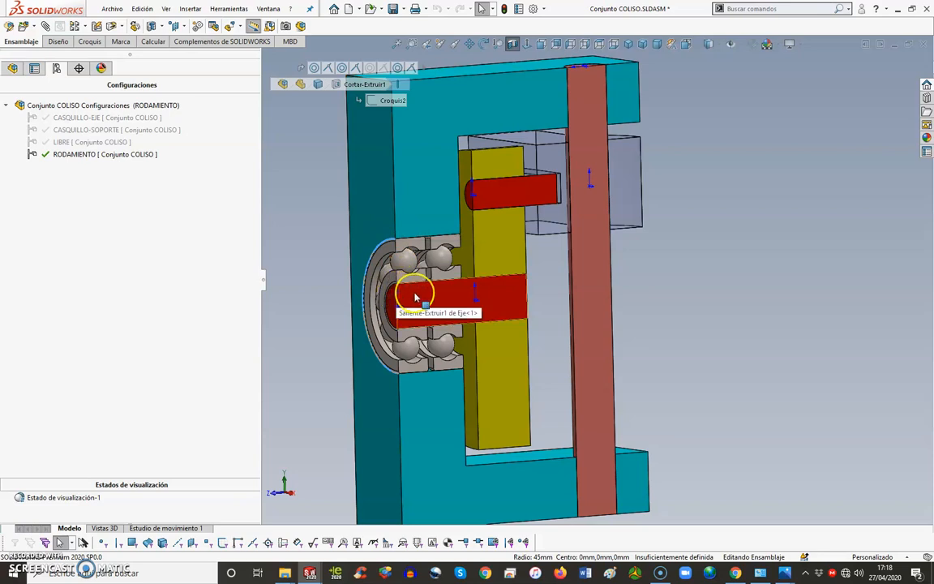
left_click_drag(414, 299, 477, 282)
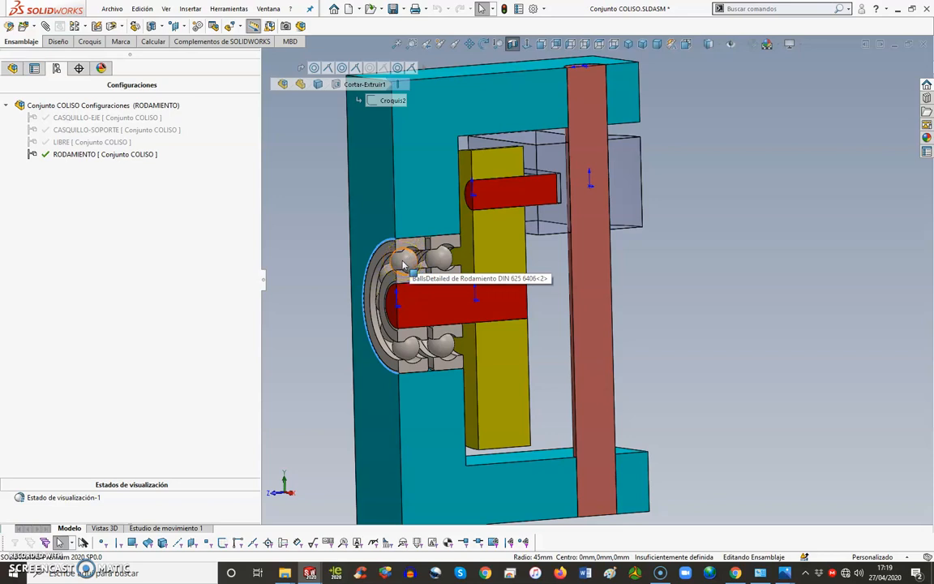
left_click(498, 289)
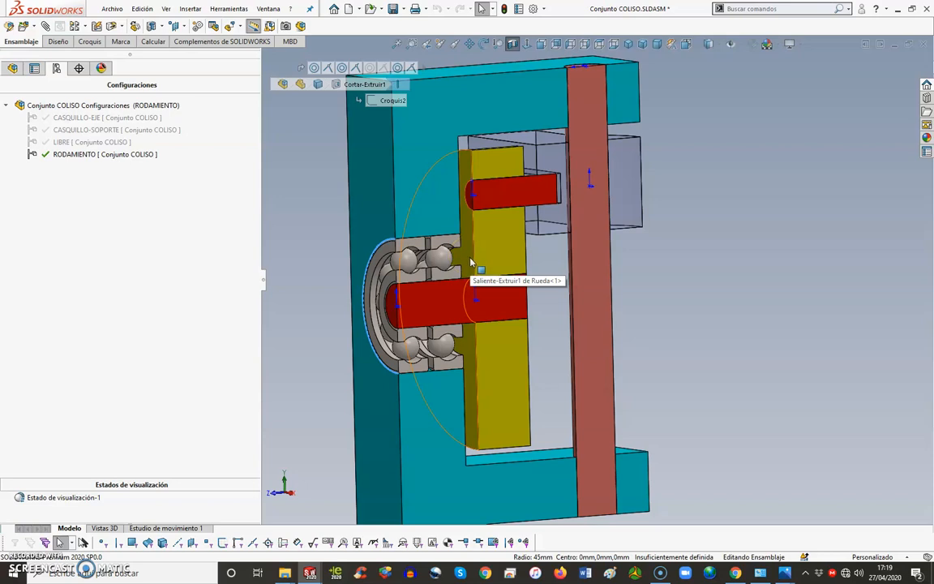
left_click(498, 304)
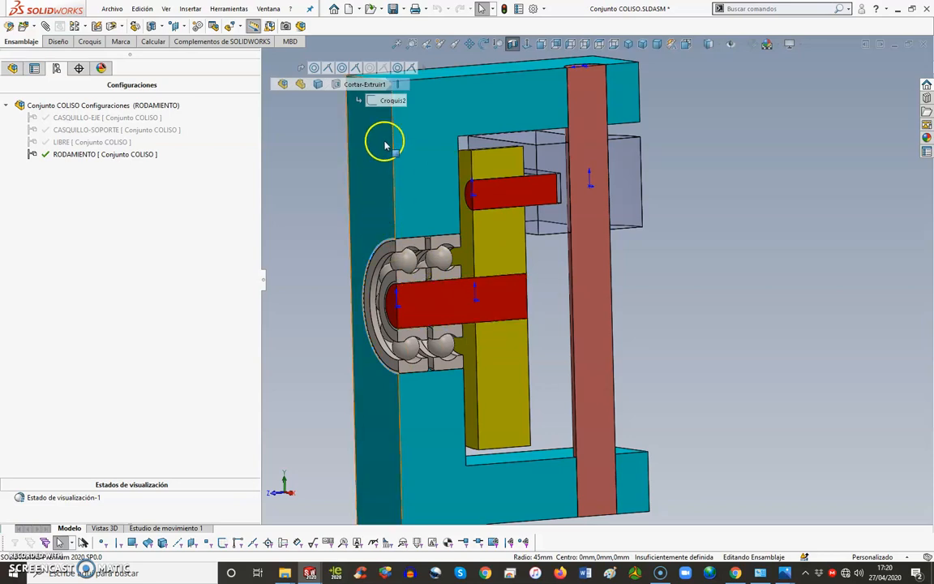
Step: Switch to the drawing Conjunto COLISO - Hoja1 and examine the LIBRE and CASQUILLO-SOPORTE section views
left_click(267, 10)
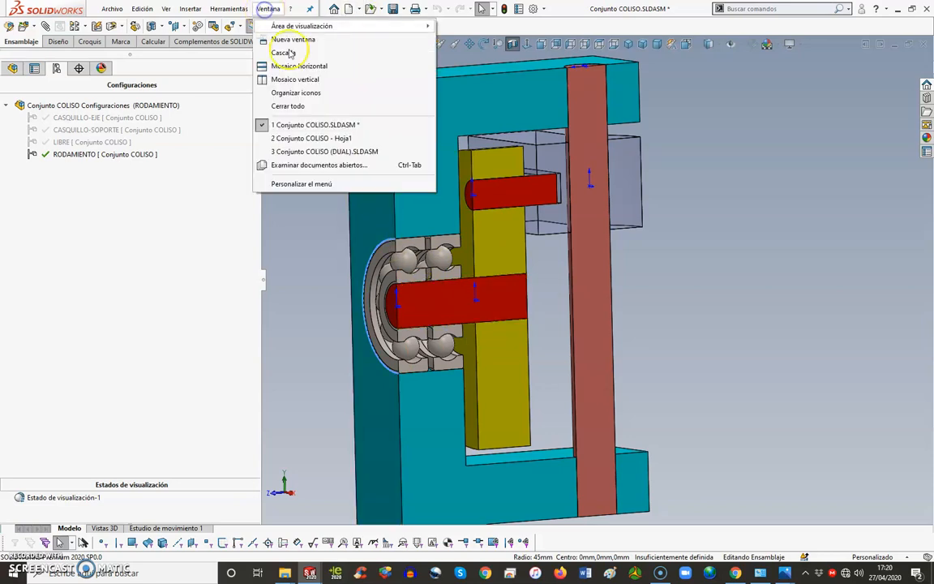
left_click(301, 139)
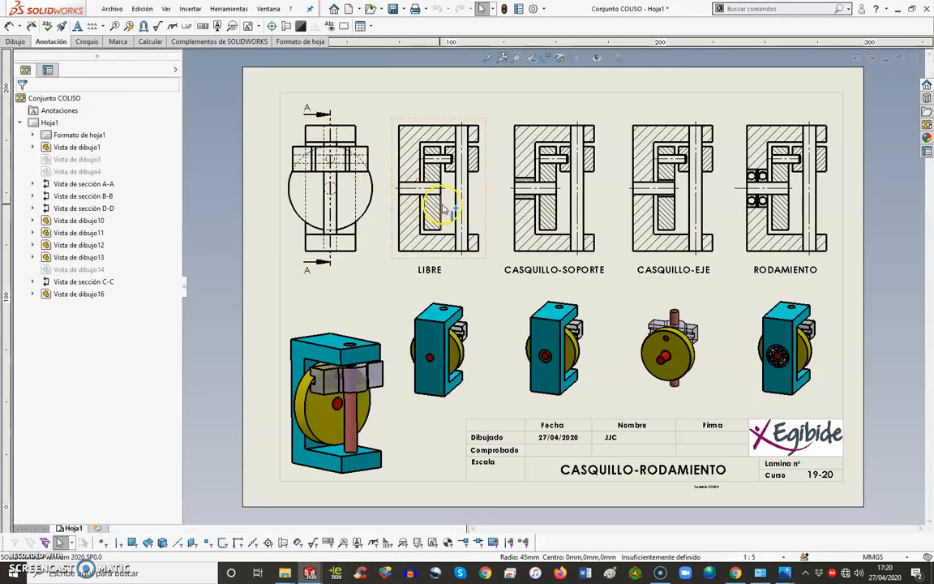
scroll(459, 198, "down", 3)
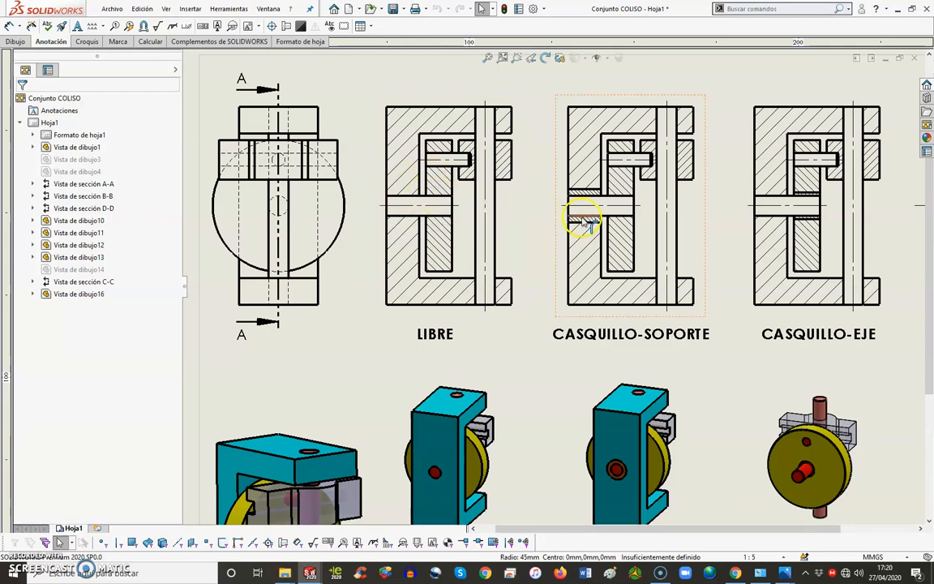
scroll(578, 213, "up", 1)
scroll(586, 222, "down", 1)
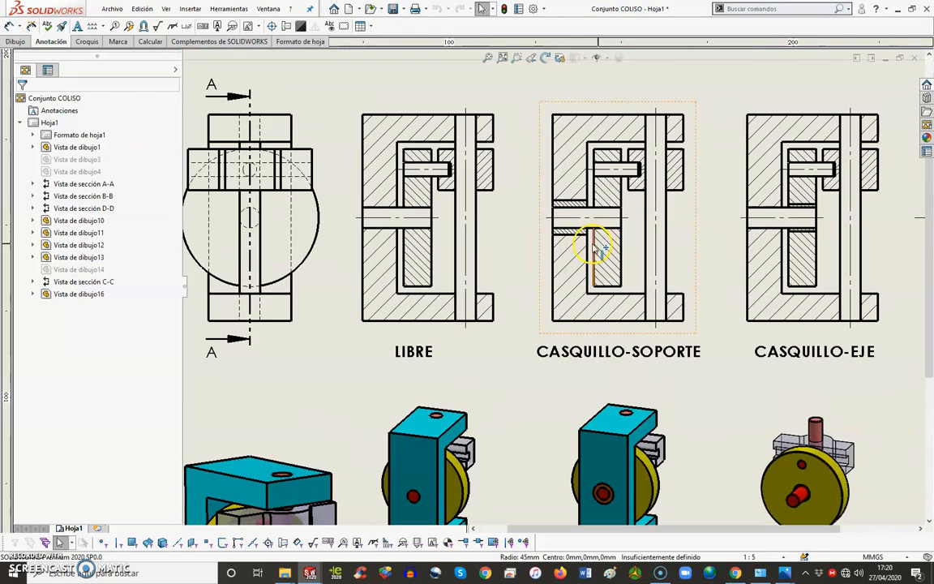
Step: Examine the CASQUILLO-EJE and RODAMIENTO section views up close and return to the whole sheet
scroll(755, 260, "up", 1)
scroll(782, 256, "down", 2)
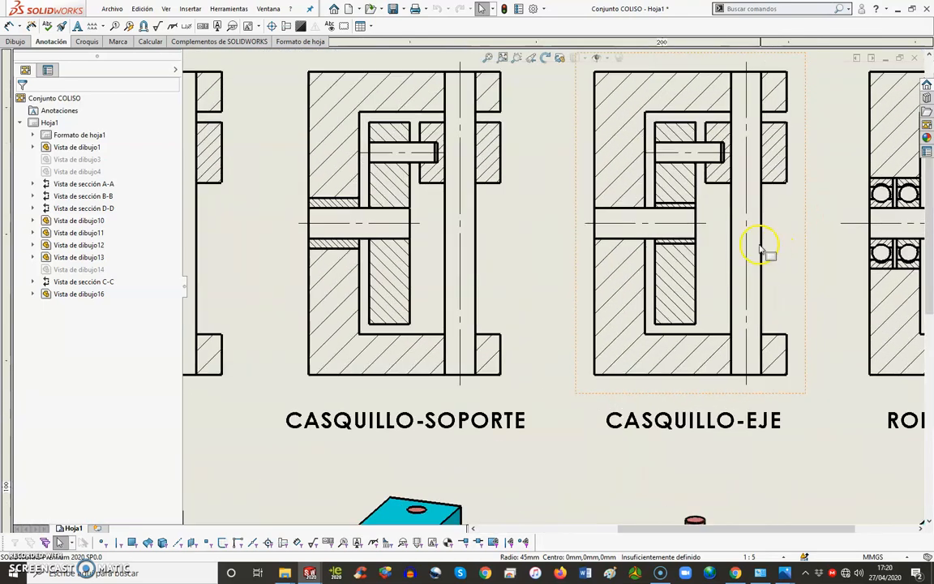
scroll(712, 241, "up", 2)
scroll(771, 260, "down", 3)
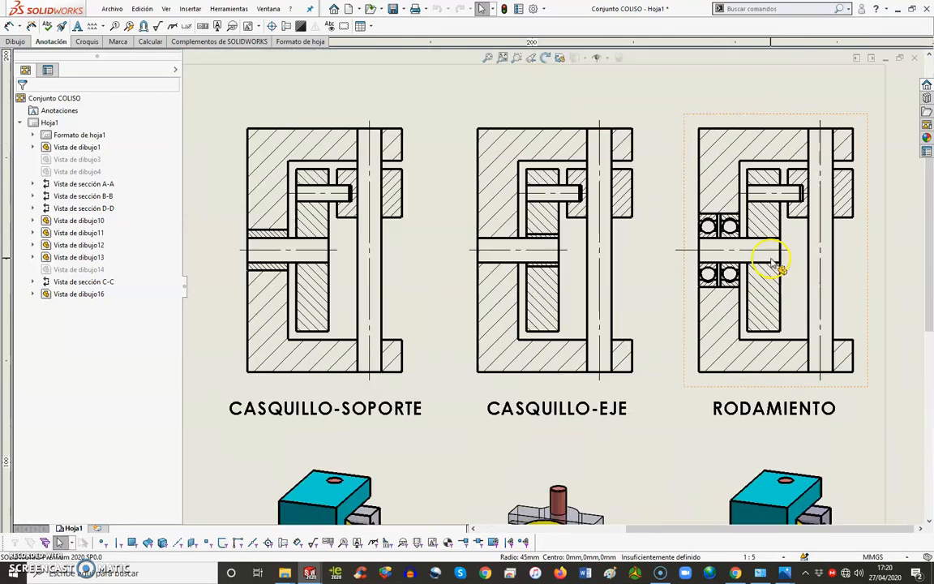
scroll(639, 244, "down", 1)
scroll(600, 267, "up", 5)
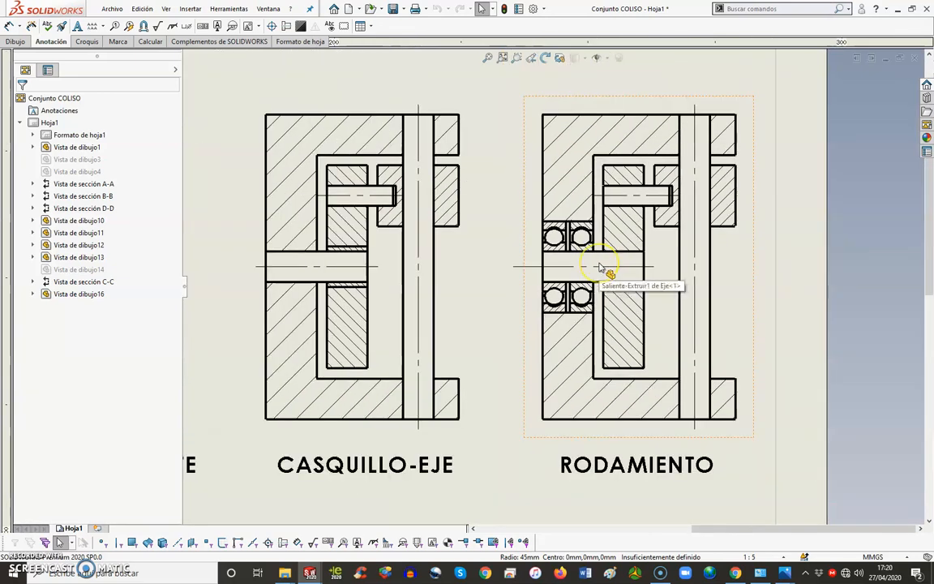
scroll(604, 269, "up", 3)
scroll(560, 267, "down", 3)
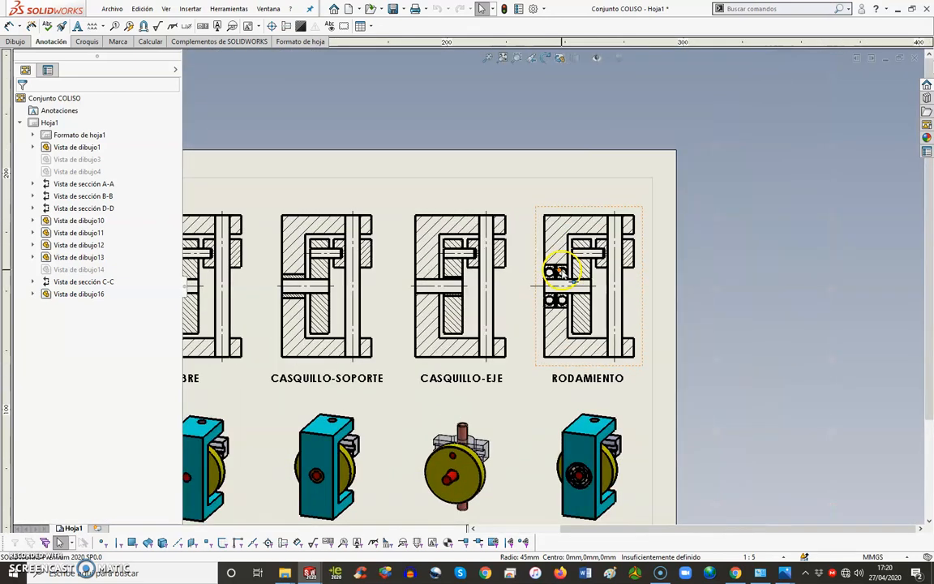
left_click(502, 59)
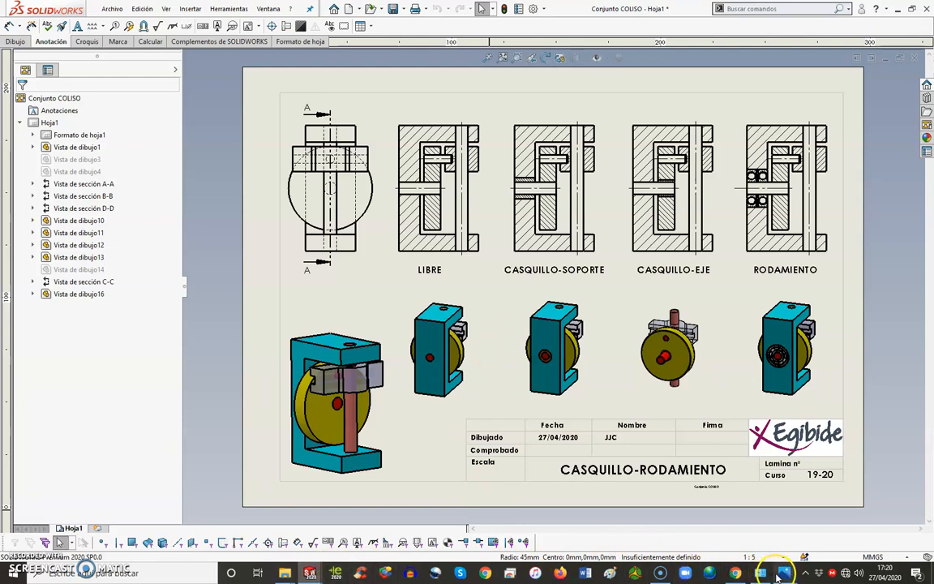
Step: Switch to the Photos app showing the image 01-Tipos de AJUSTES.jpg
mouse_move(780, 576)
left_click(845, 523)
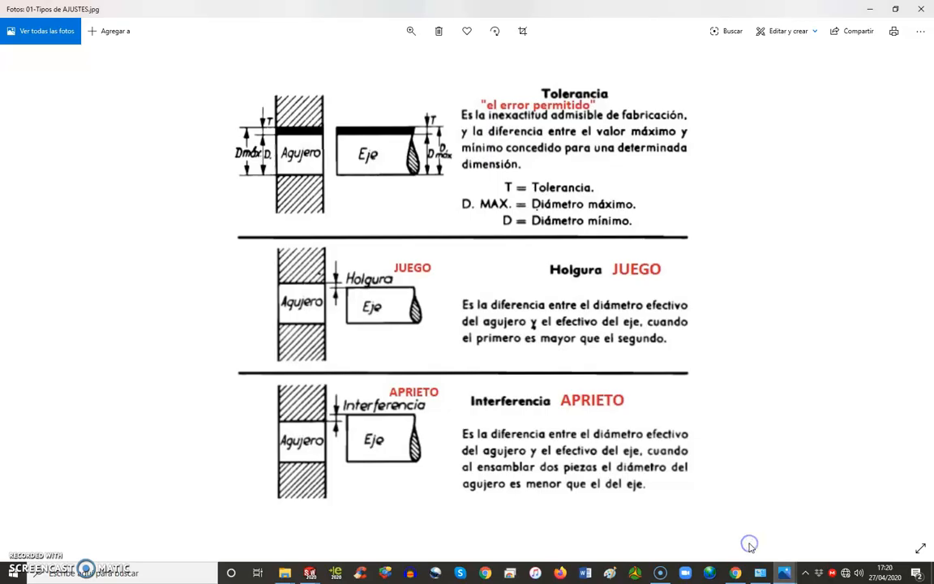